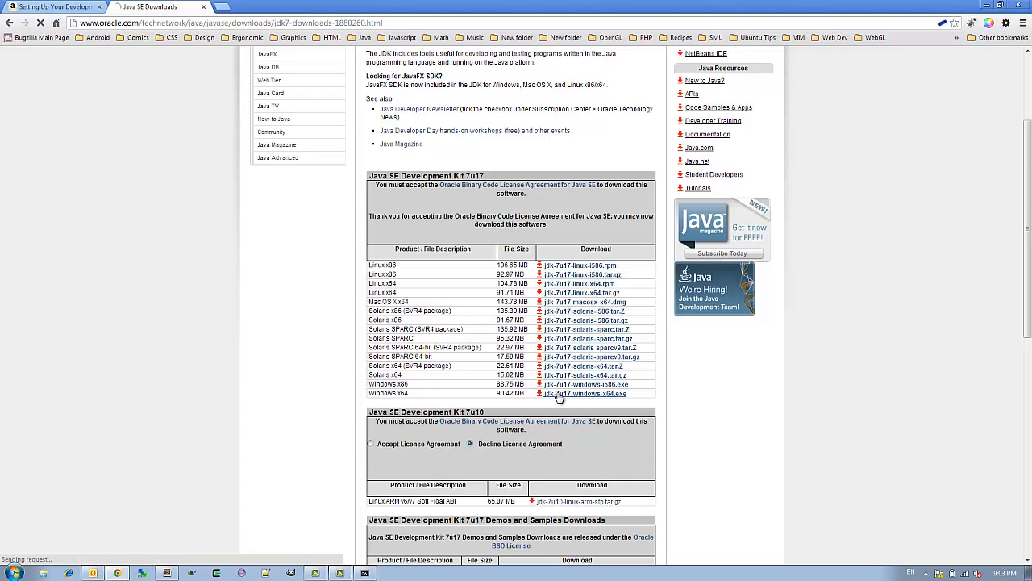
left_click(560, 396)
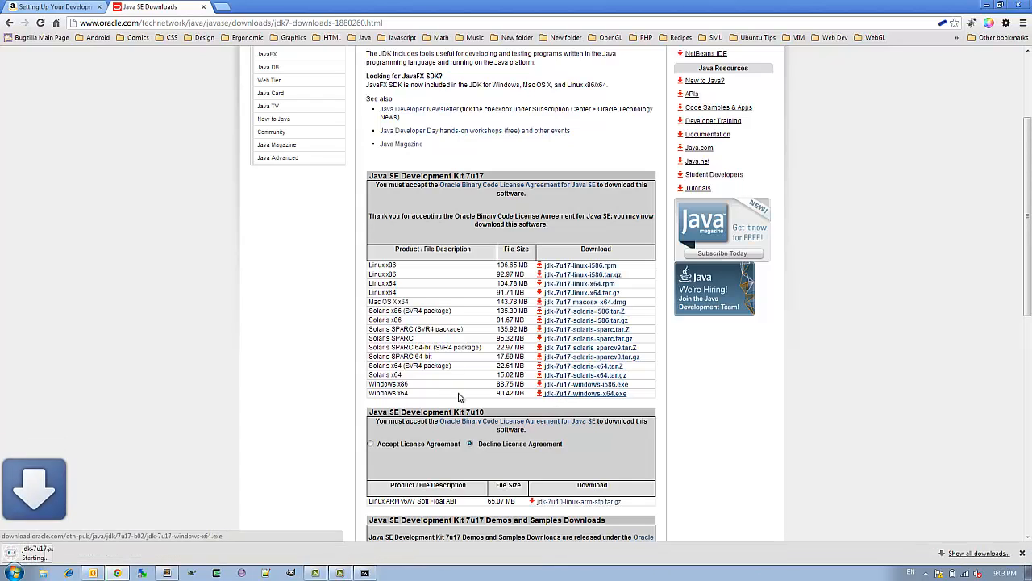
left_click(108, 550)
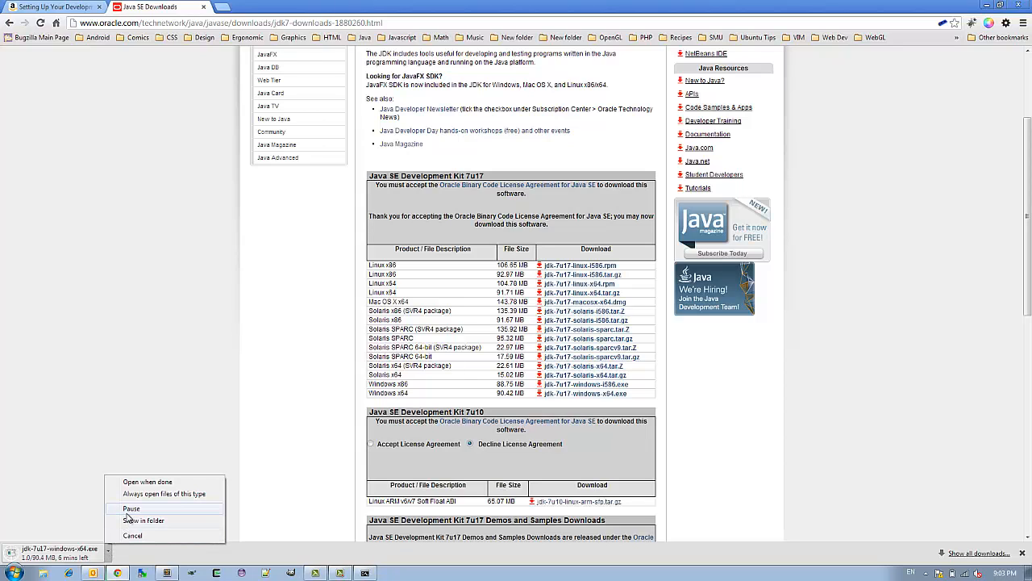
left_click(133, 535)
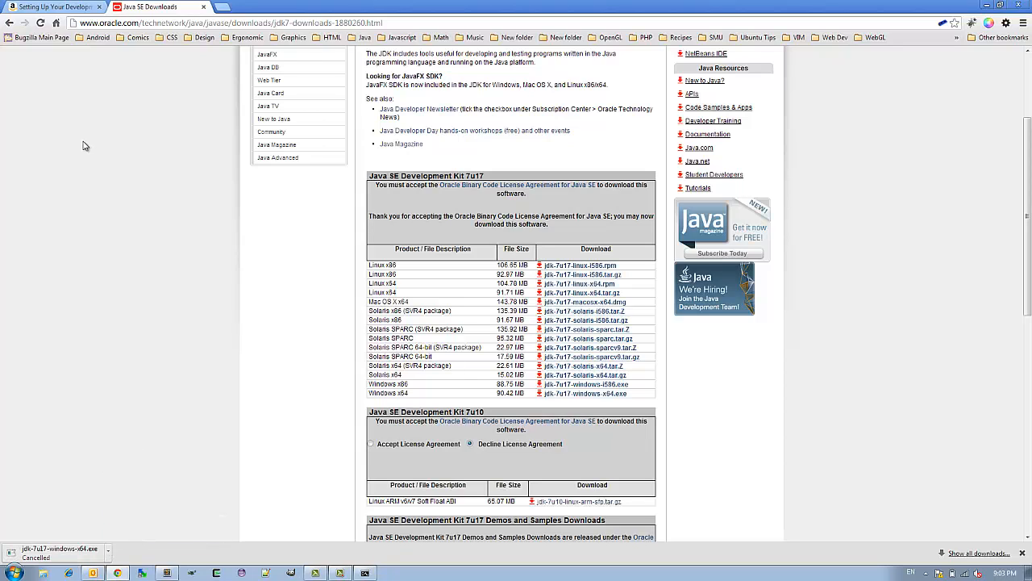
Check the Kindle Fire setup page's prerequisite note about x64 systems, and return to the Java SE Downloads page.
left_click(48, 6)
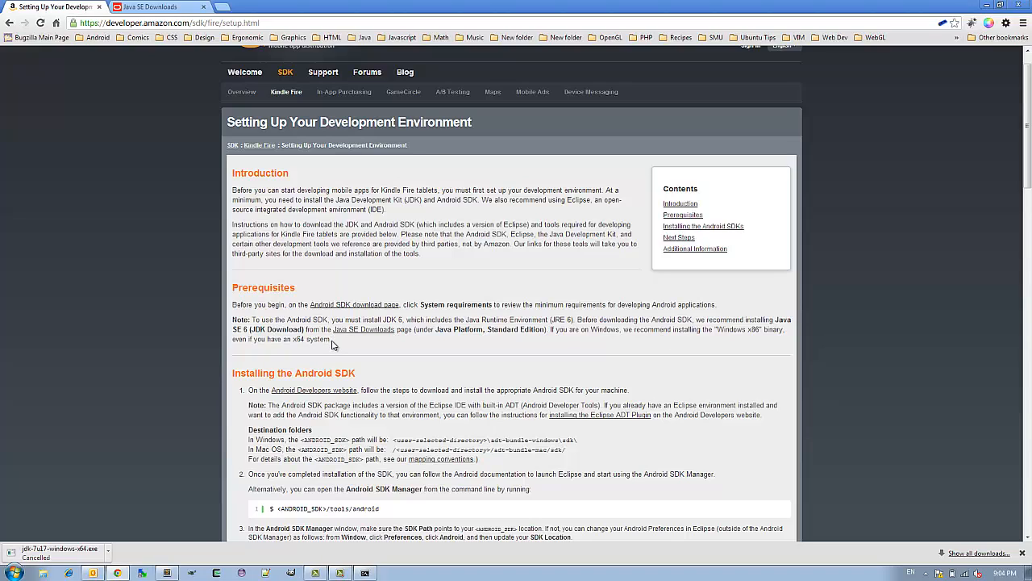
left_click_drag(332, 339, 231, 339)
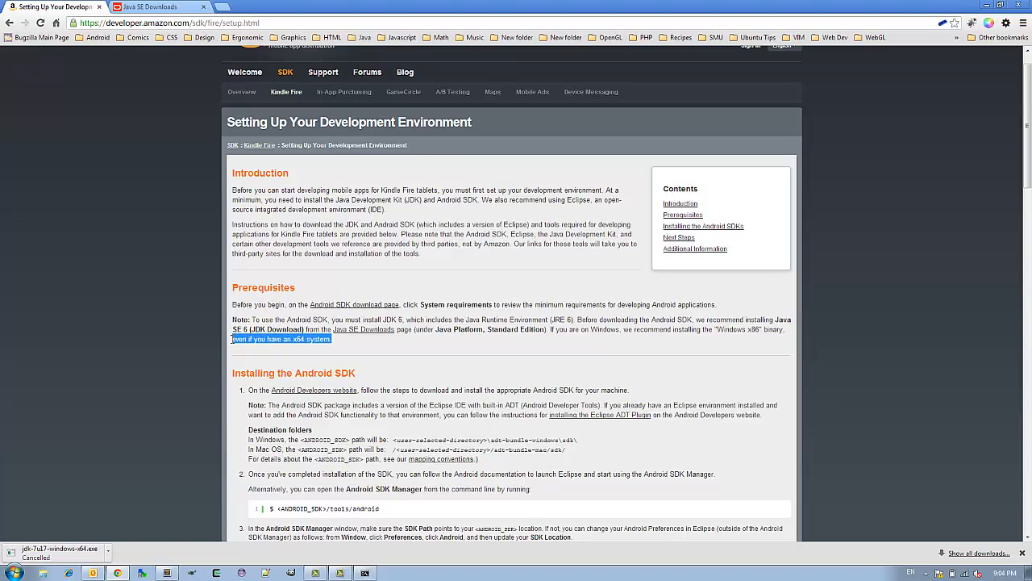
left_click(162, 6)
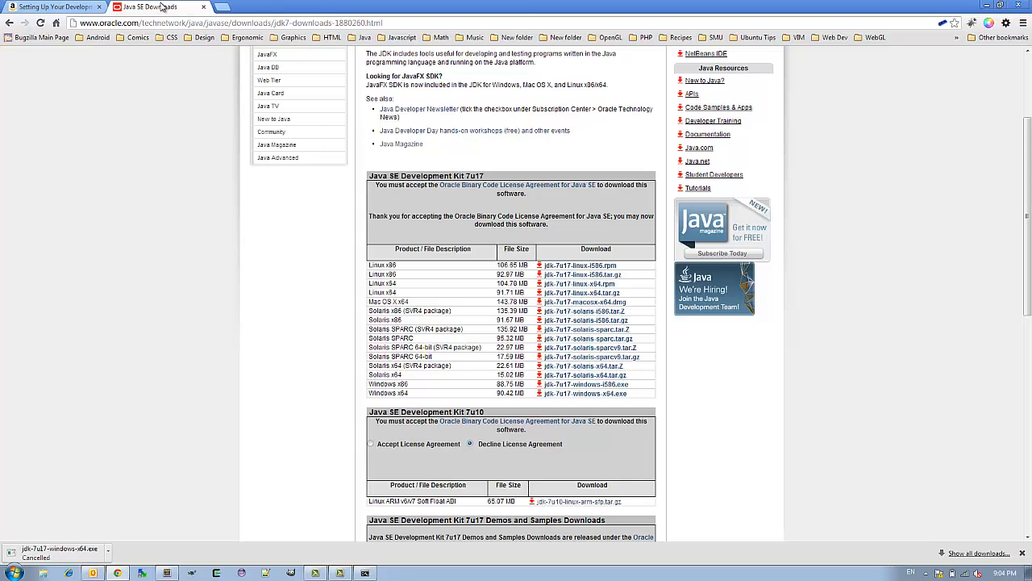
Open the folder C:\Program Files\Java\jdk1.7.0_11\bin in the file explorer.
key("super")
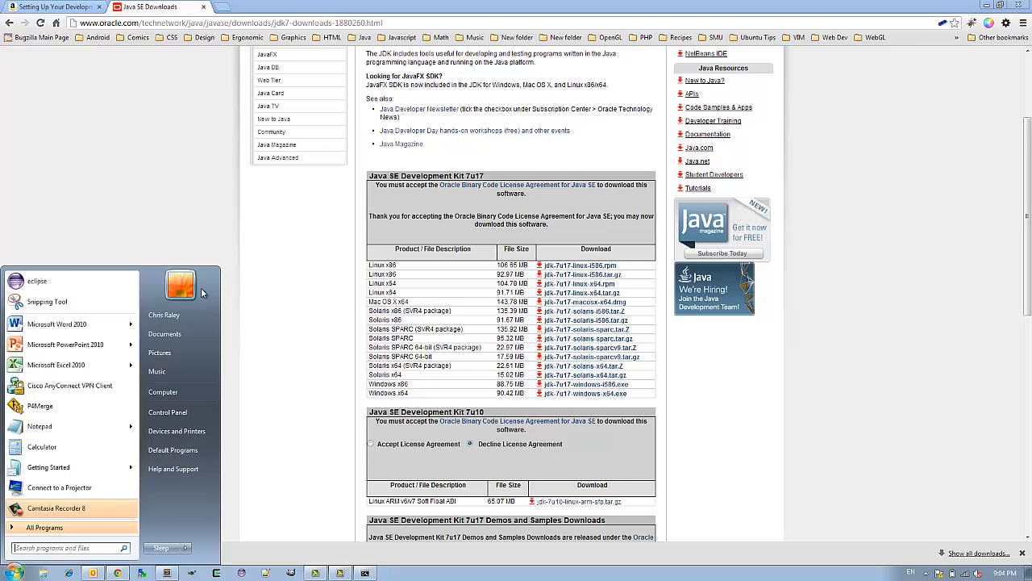
left_click(173, 395)
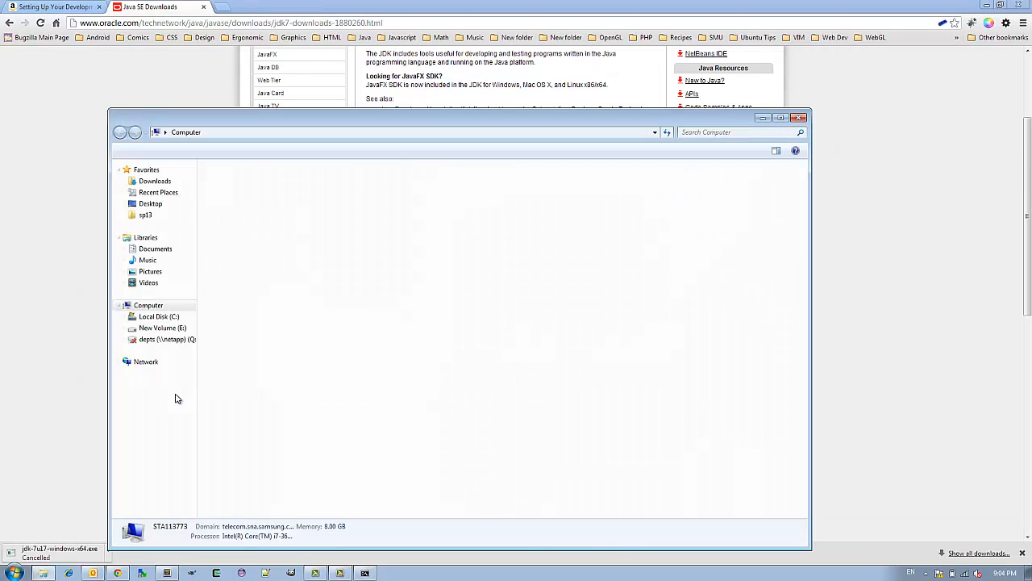
double_click(226, 183)
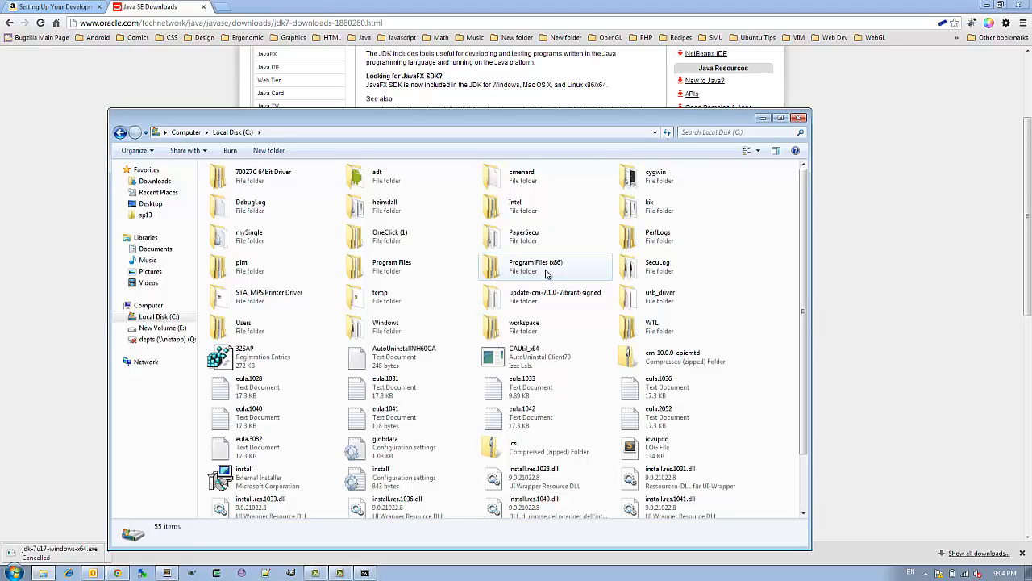
double_click(403, 271)
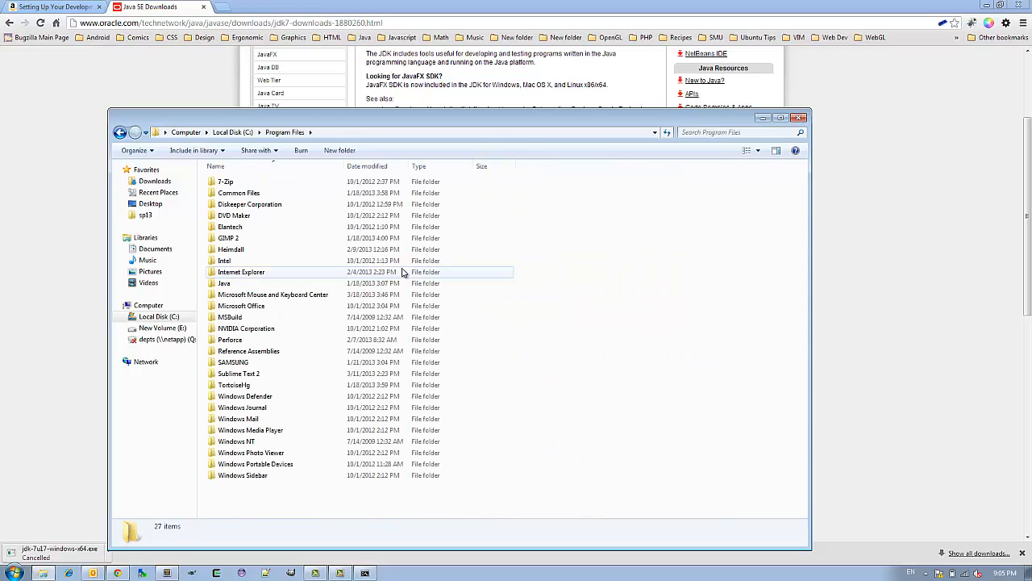
double_click(294, 284)
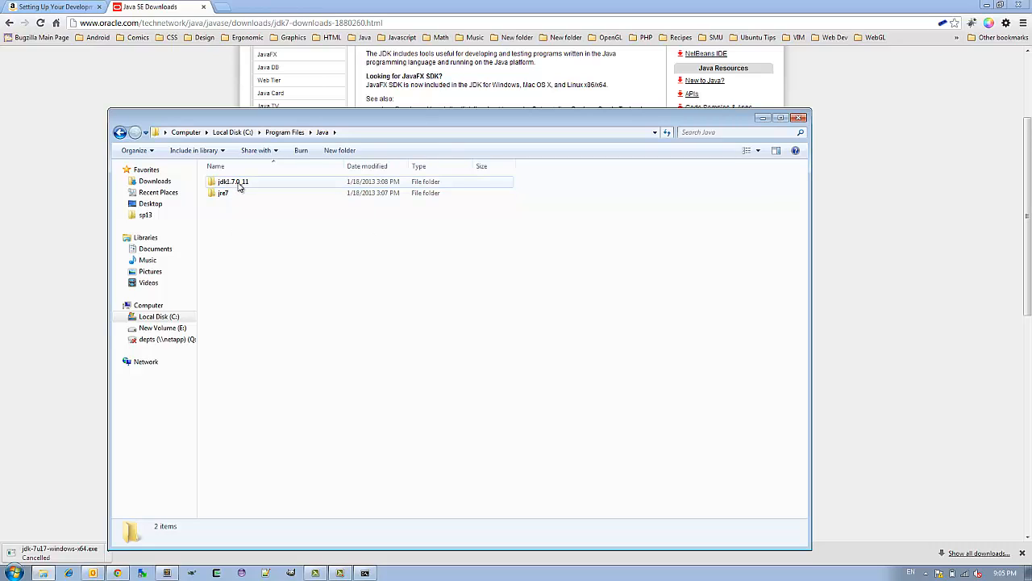
mouse_move(238, 186)
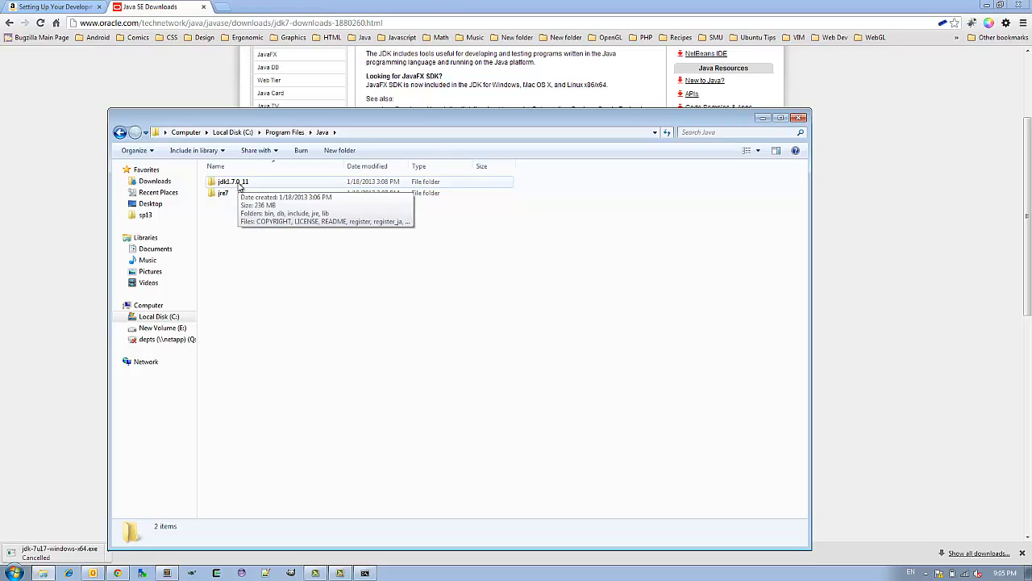
double_click(239, 187)
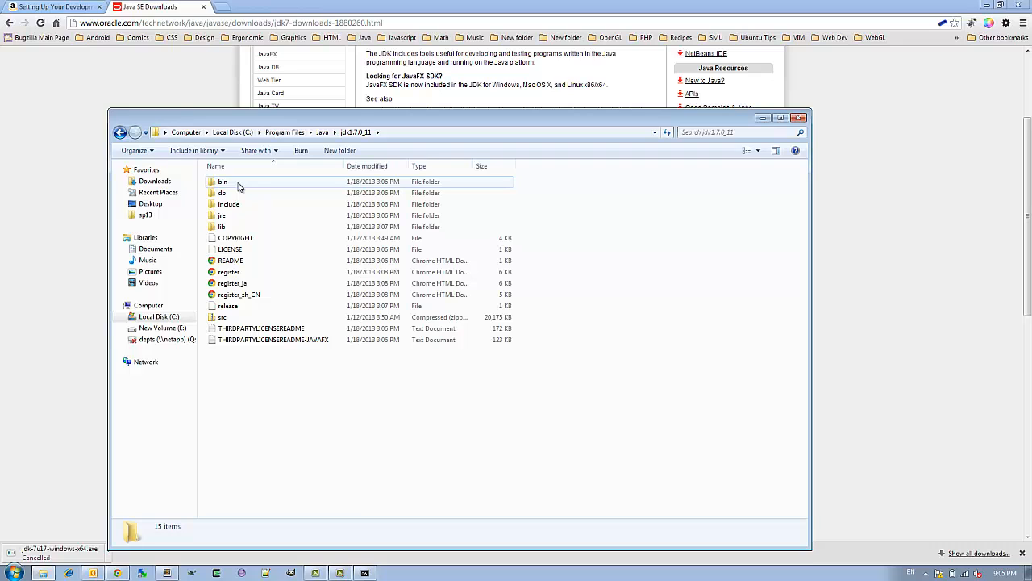
double_click(239, 186)
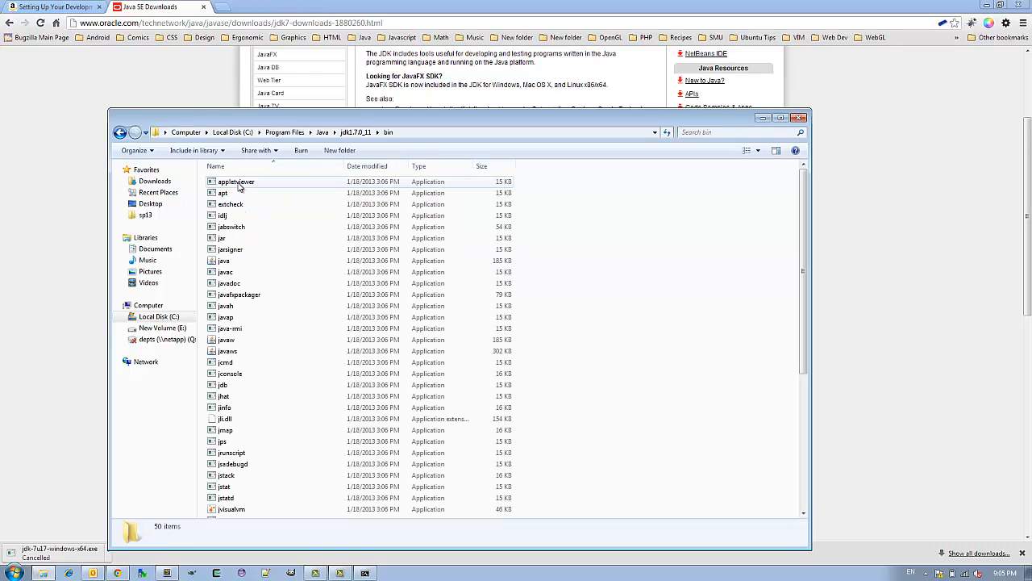
Look through the JDK bin folder's files and copy the folder's full path.
scroll(357, 322, "down", 7)
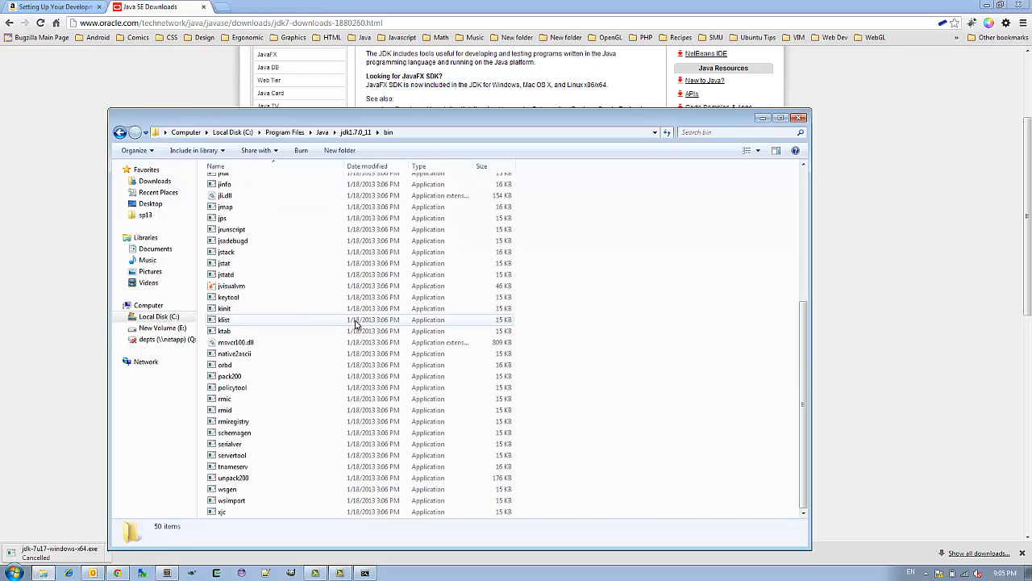
scroll(356, 323, "up", 7)
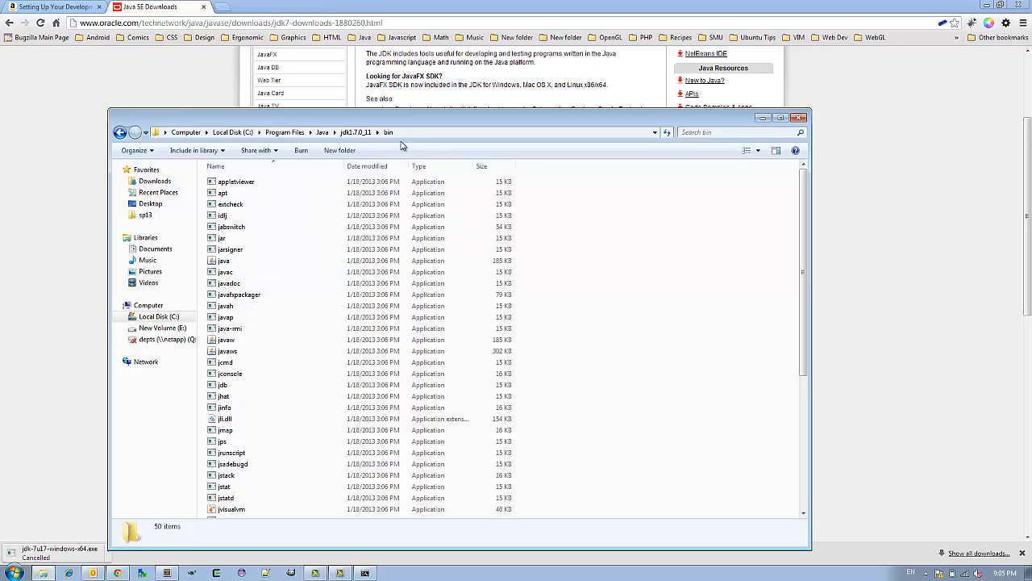
left_click(402, 133)
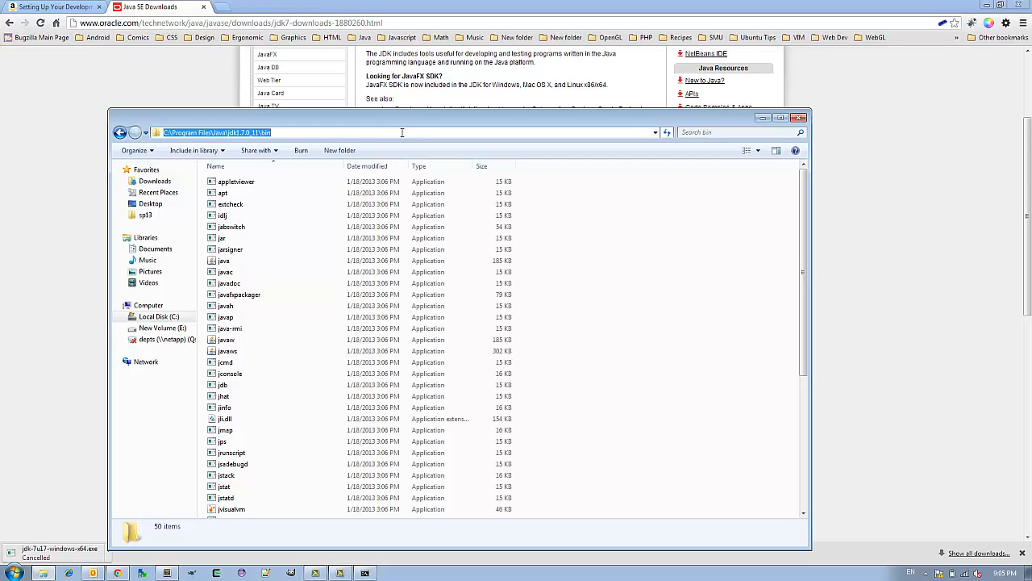
Open the Environment Variables dialog through the computer's advanced system settings.
left_click(16, 573)
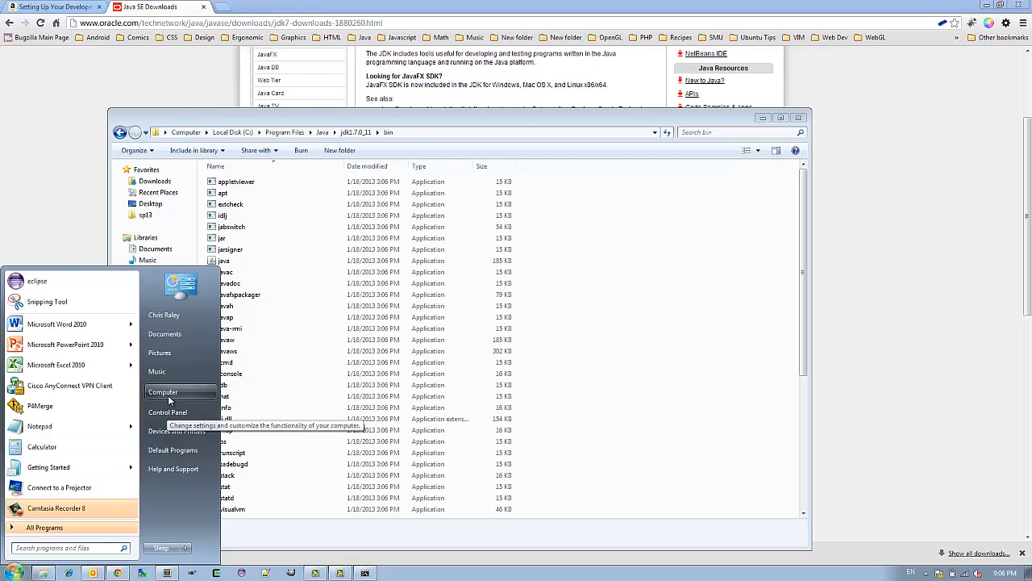
right_click(169, 394)
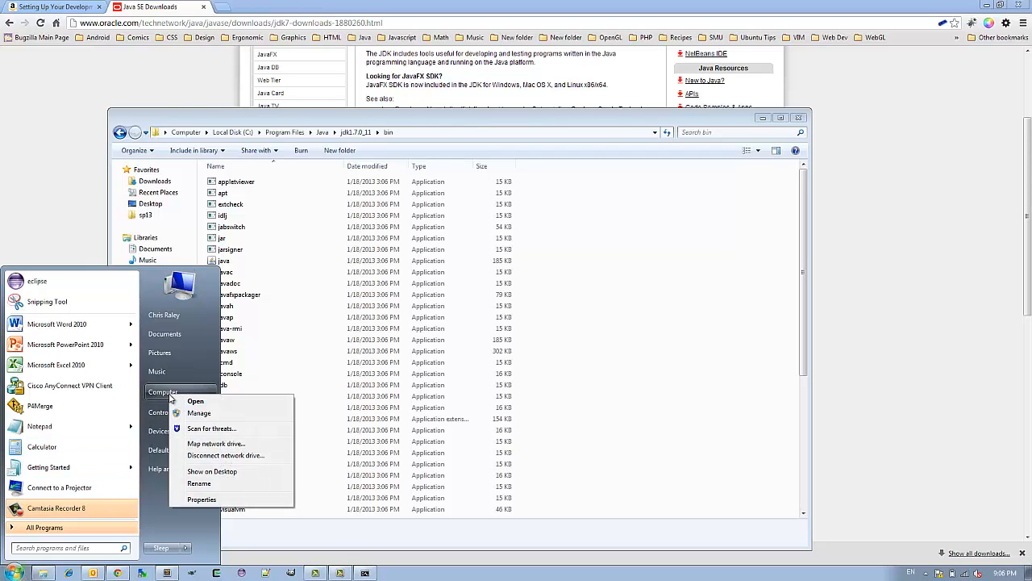
left_click(212, 500)
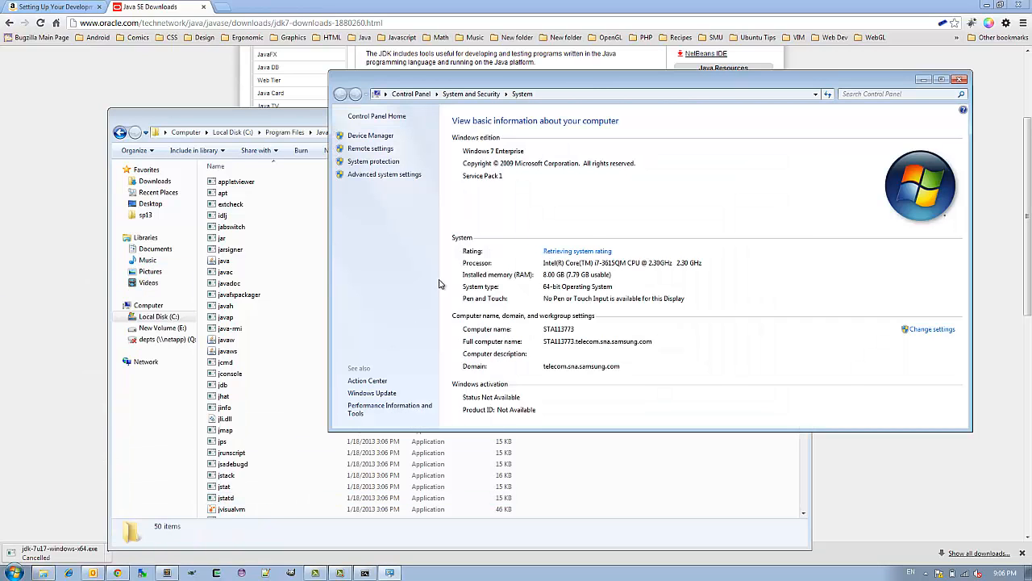
left_click(389, 176)
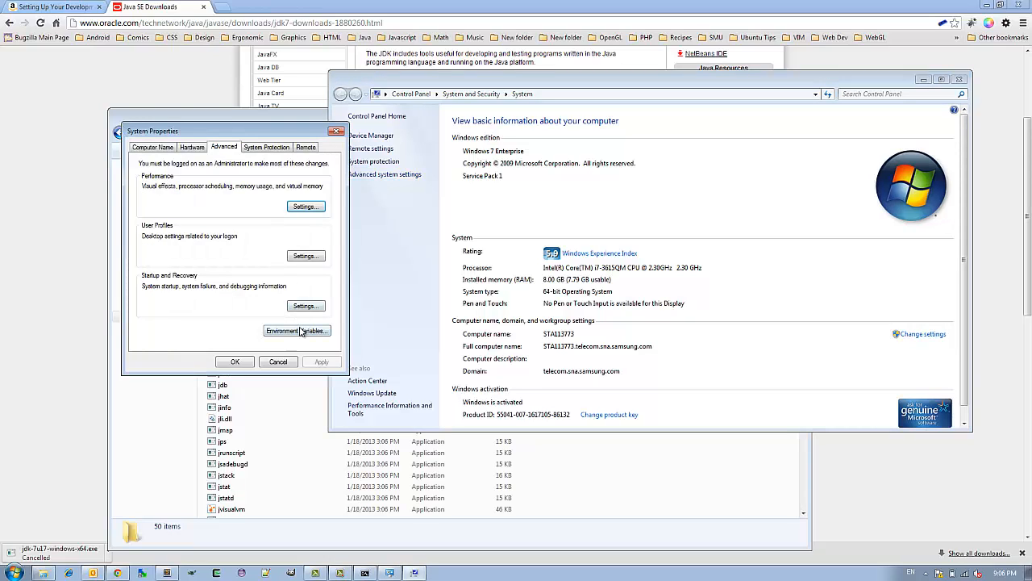
left_click(299, 330)
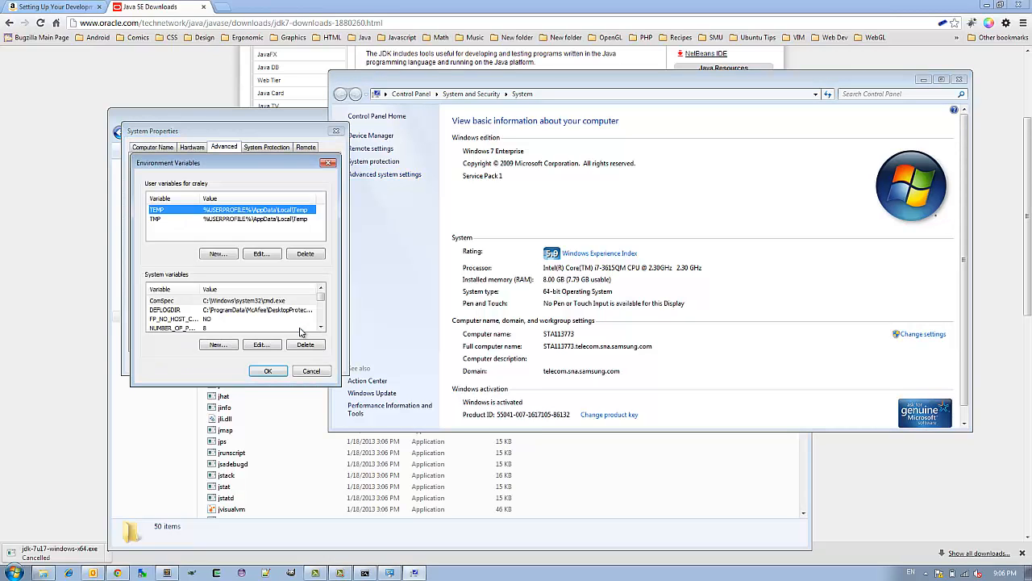
Append C:\Program Files\Java\jdk1.7.0_11\bin; to the end of the Path system variable and save the system properties.
left_click(321, 326)
left_click(321, 326)
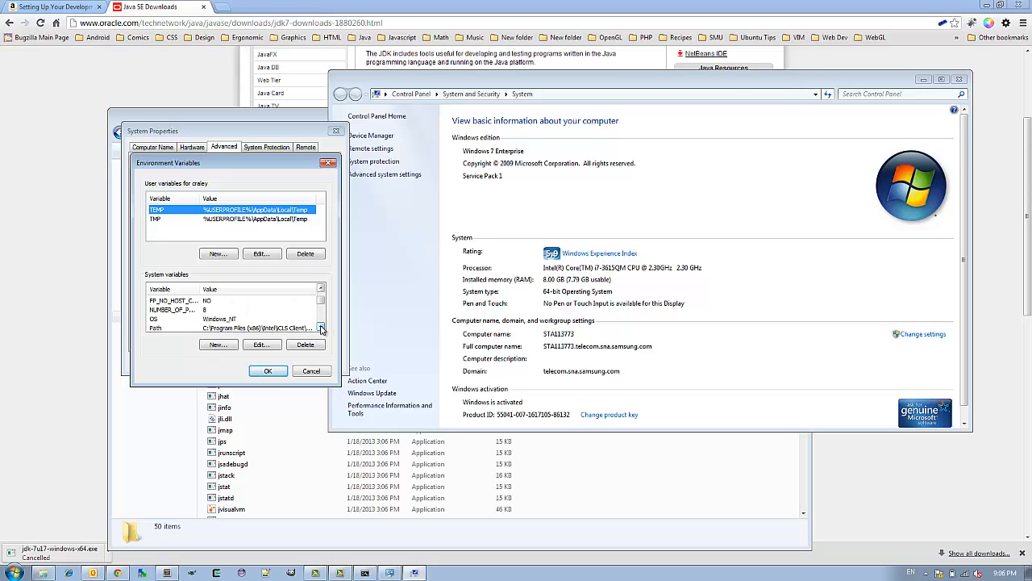
left_click(321, 327)
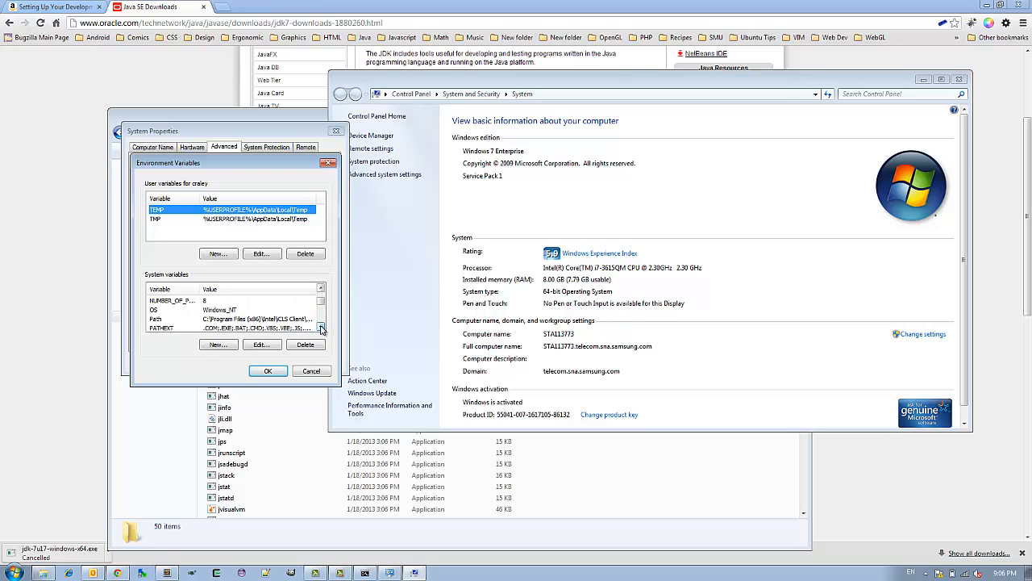
left_click(300, 320)
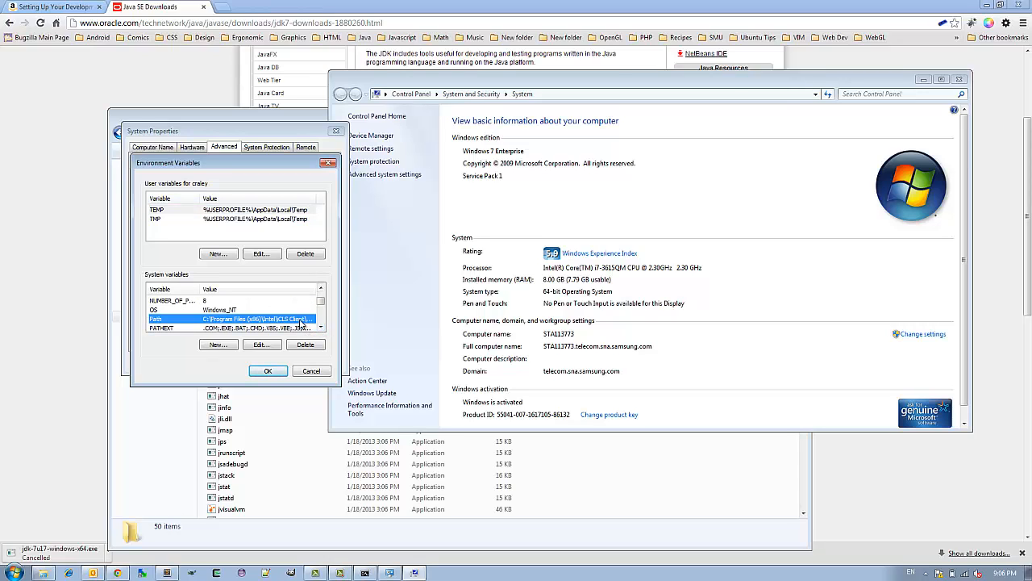
left_click(274, 345)
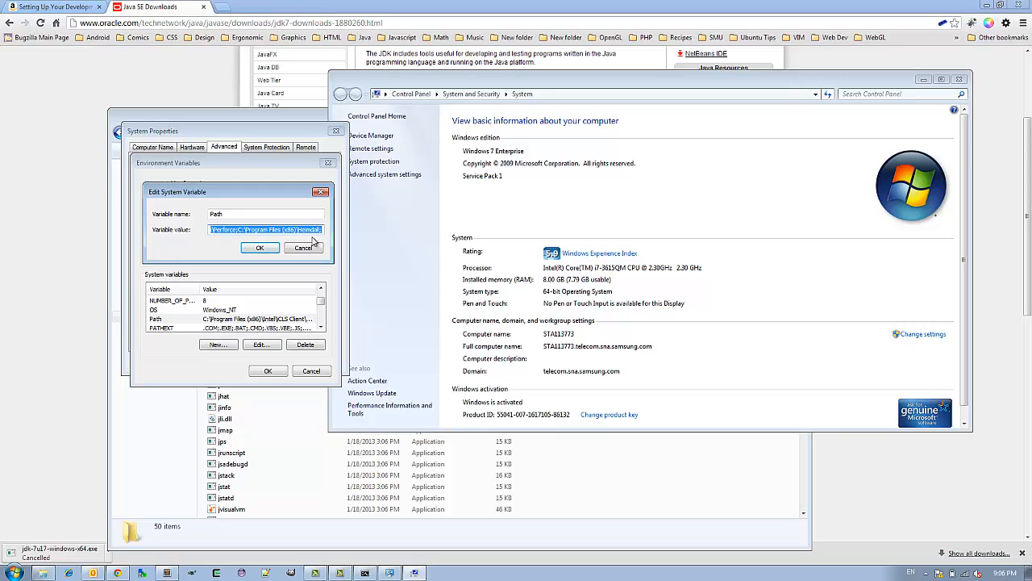
key("End")
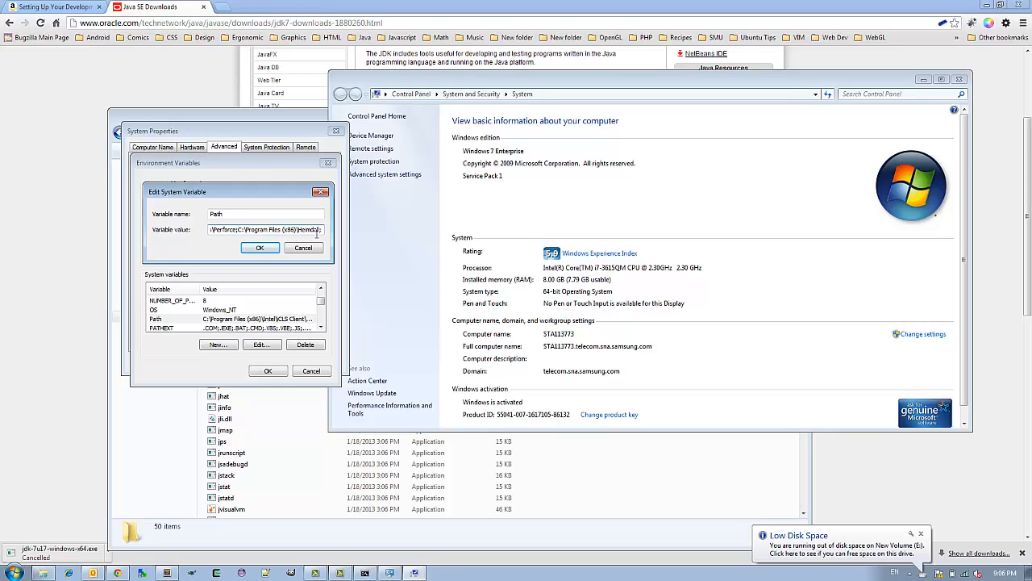
key("ctrl+v")
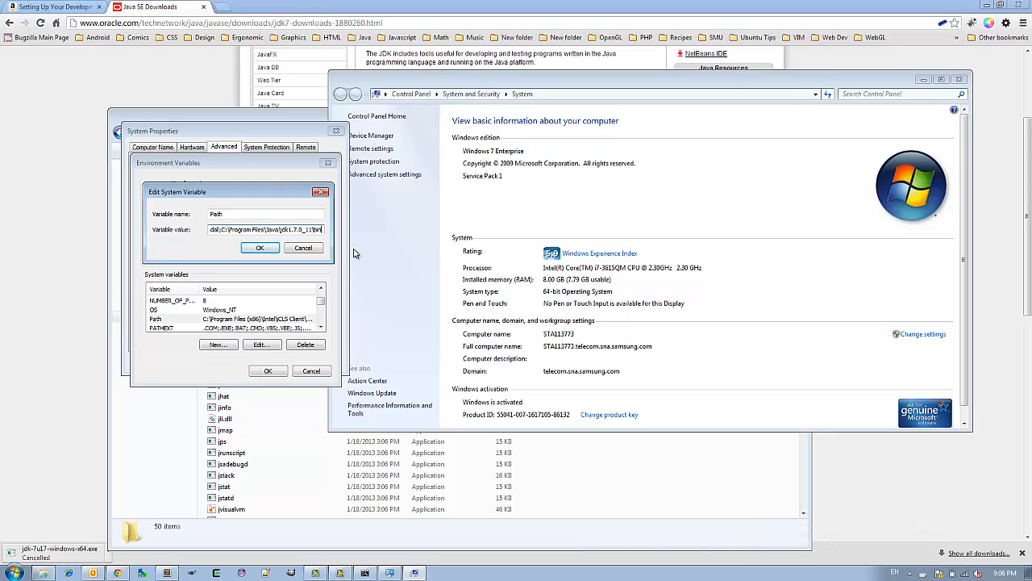
type(";")
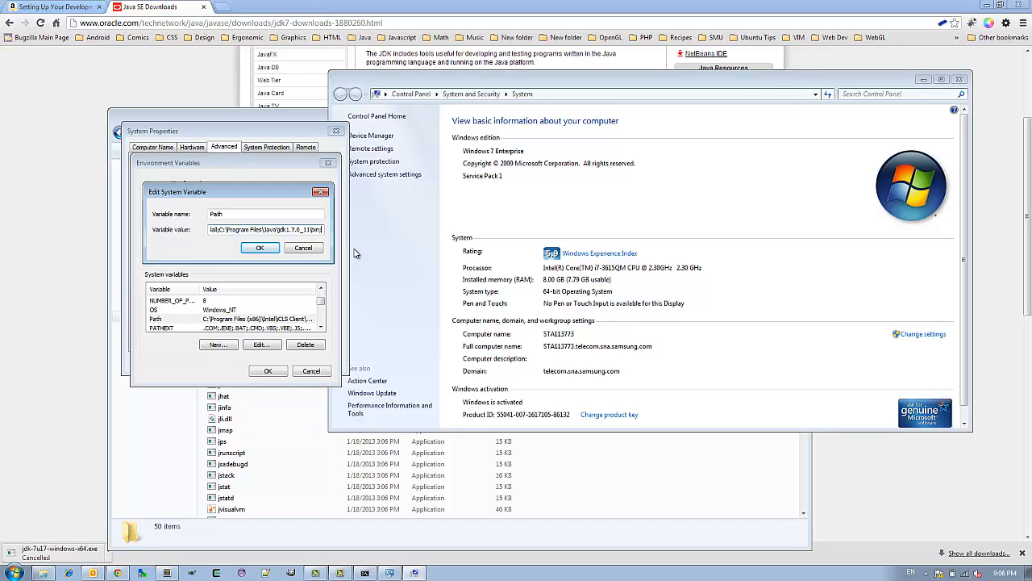
left_click(256, 249)
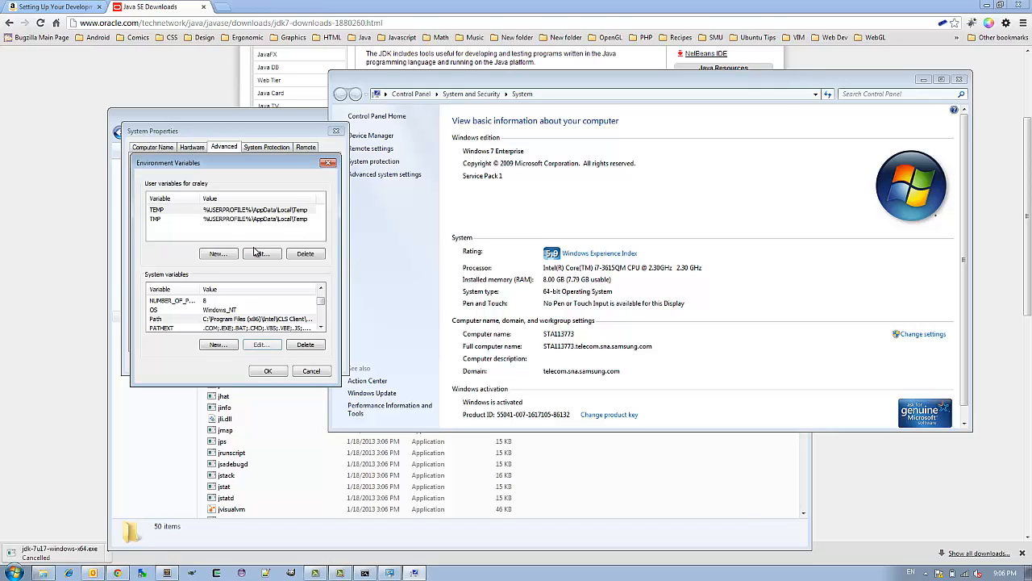
left_click(270, 372)
left_click(248, 365)
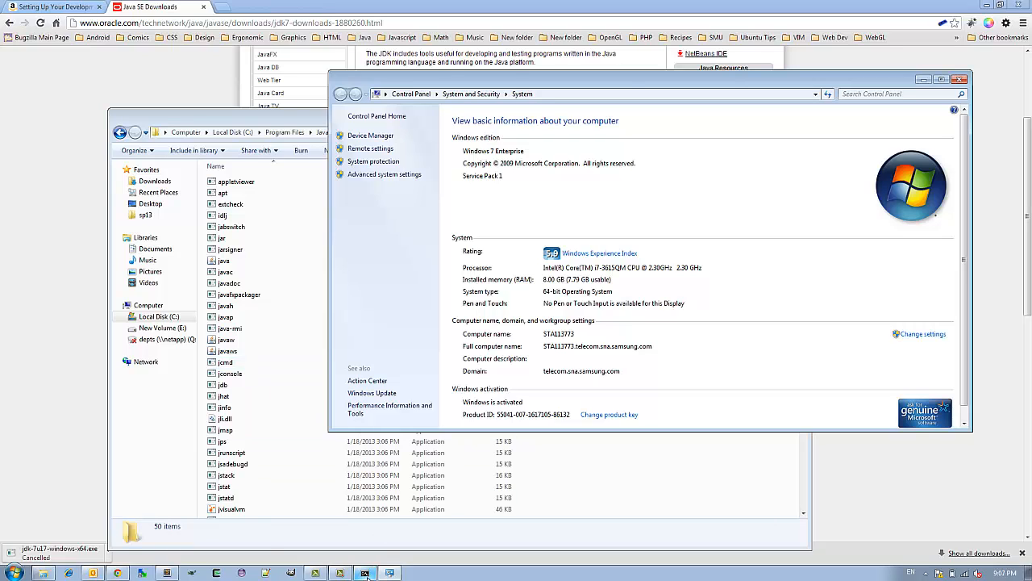
Exit the command prompt that is already running and open a fresh one with cmd.
left_click(367, 575)
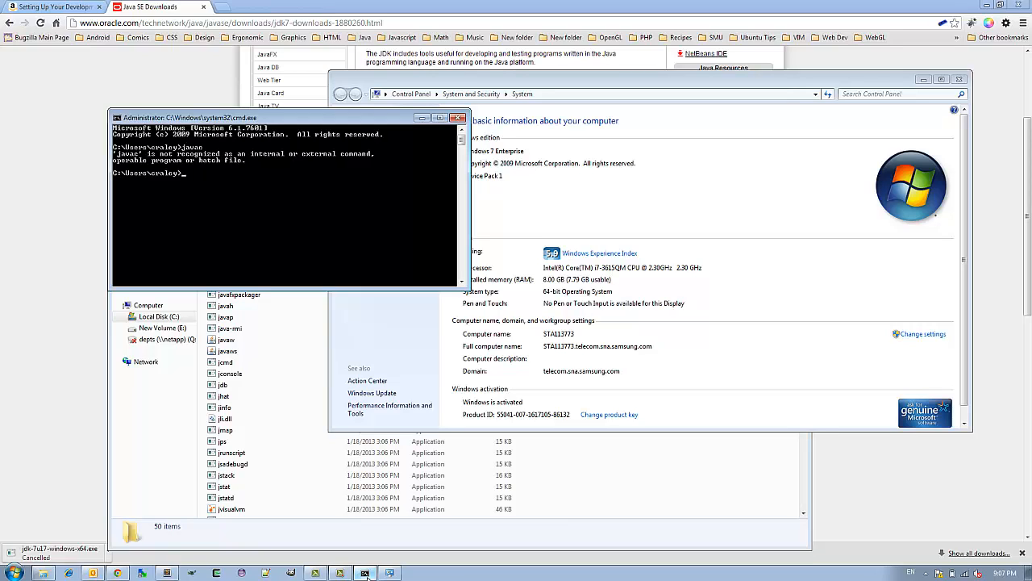
type("exit")
key("Return")
key("super")
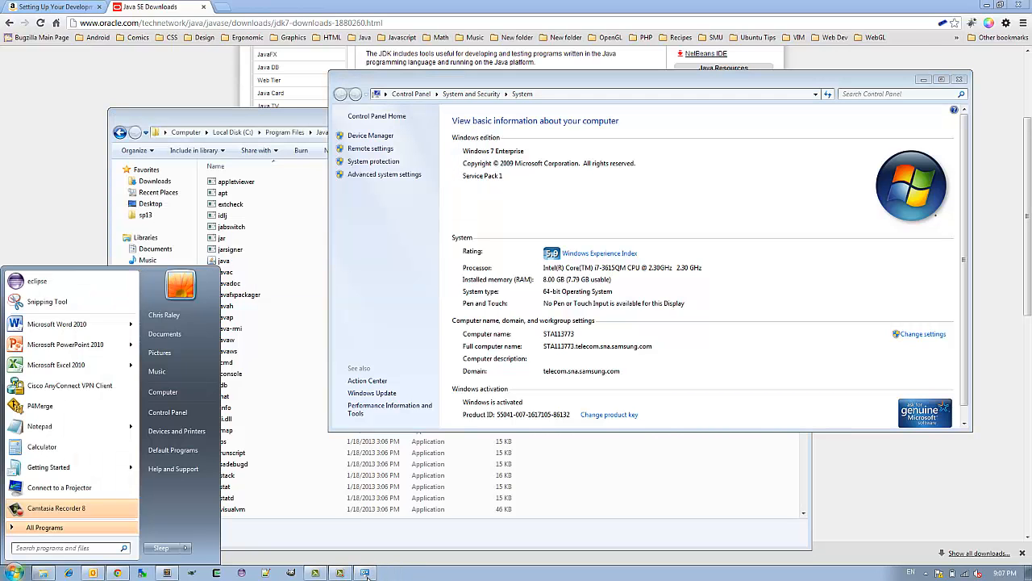
type("cmd")
key("Return")
Run javac in the new command prompt and review its output from the beginning.
type("ja")
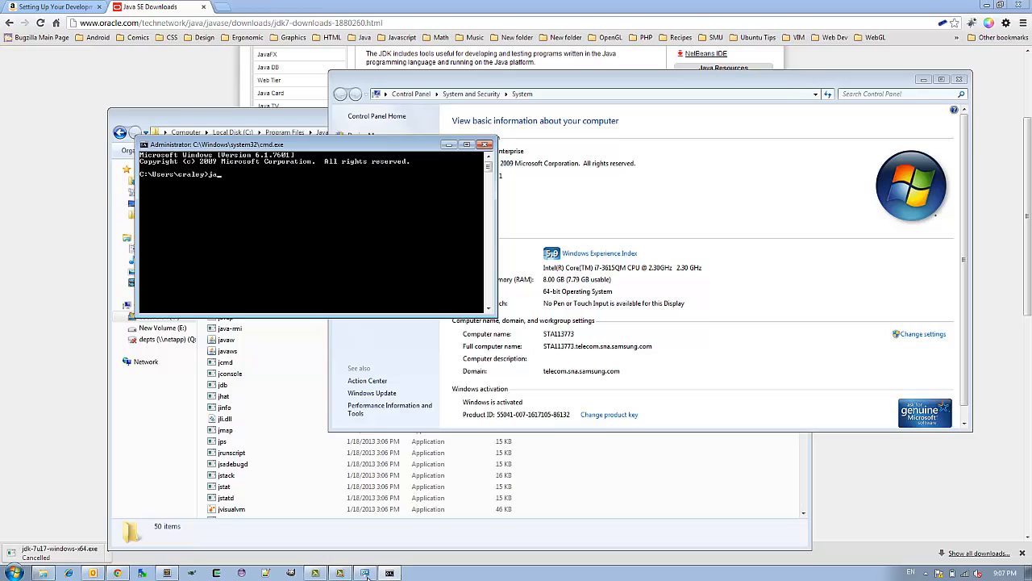
type("vac")
key("Return")
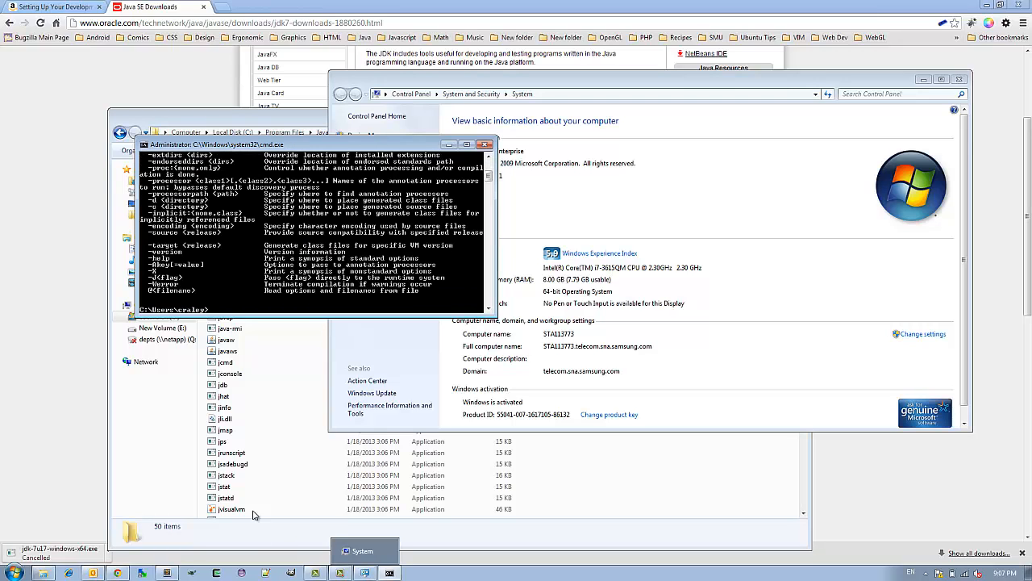
scroll(265, 244, "up", 6)
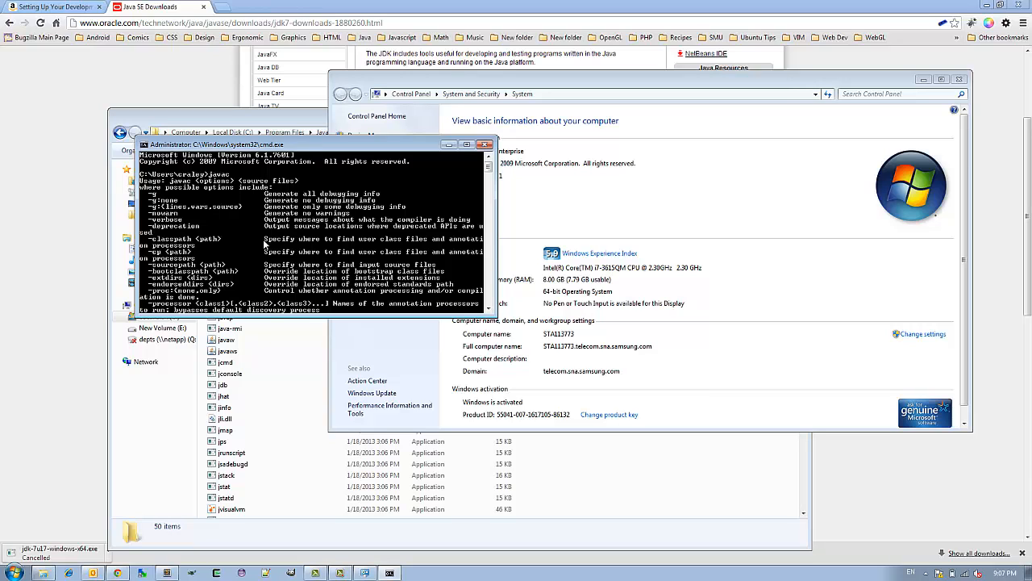
Switch from the command prompt to another open window.
key("alt+Tab")
key("alt+Tab")
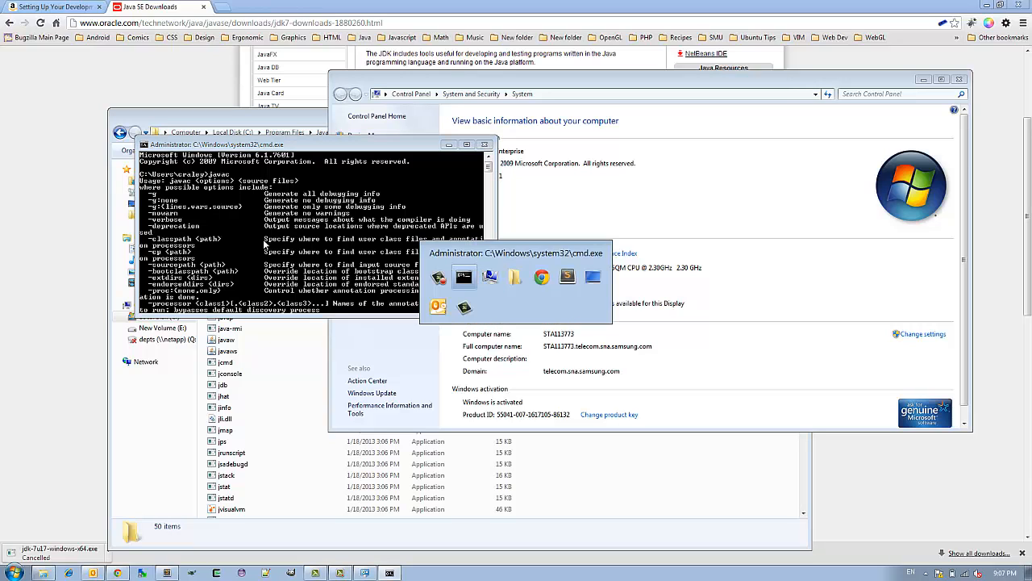